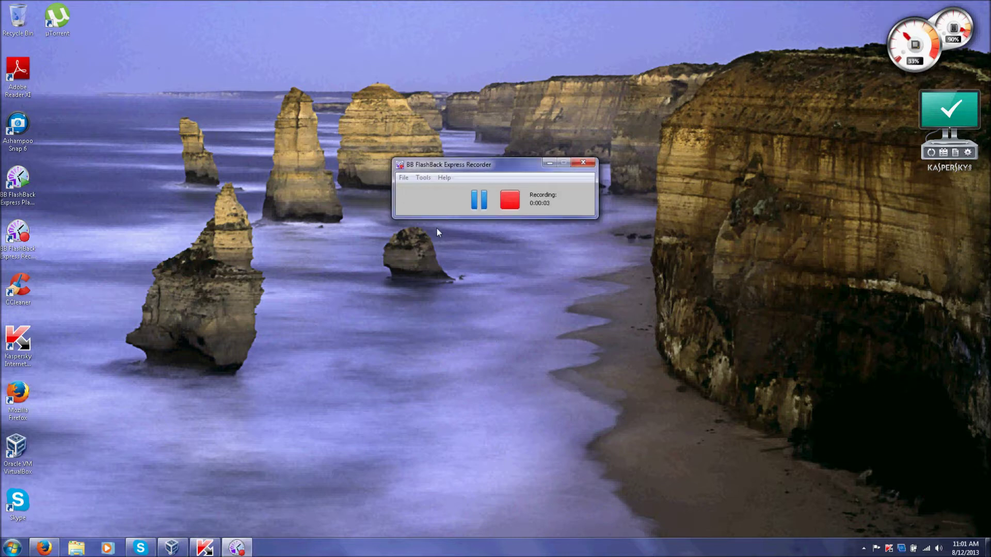
# Restore the opensuse VM window from the taskbar and switch it to fullscreen via View > Switch to Fullscreen
pyautogui.click(171, 549)
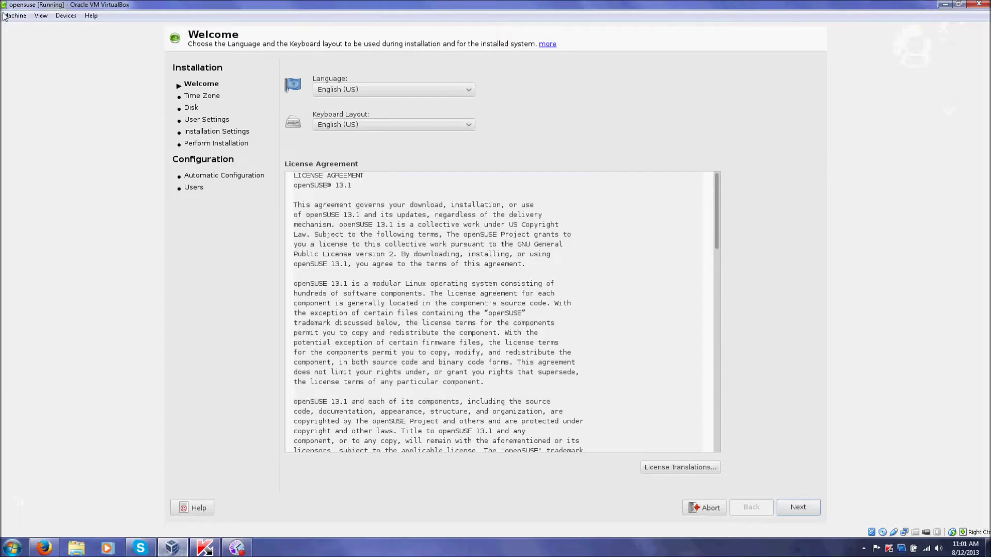
pyautogui.click(40, 18)
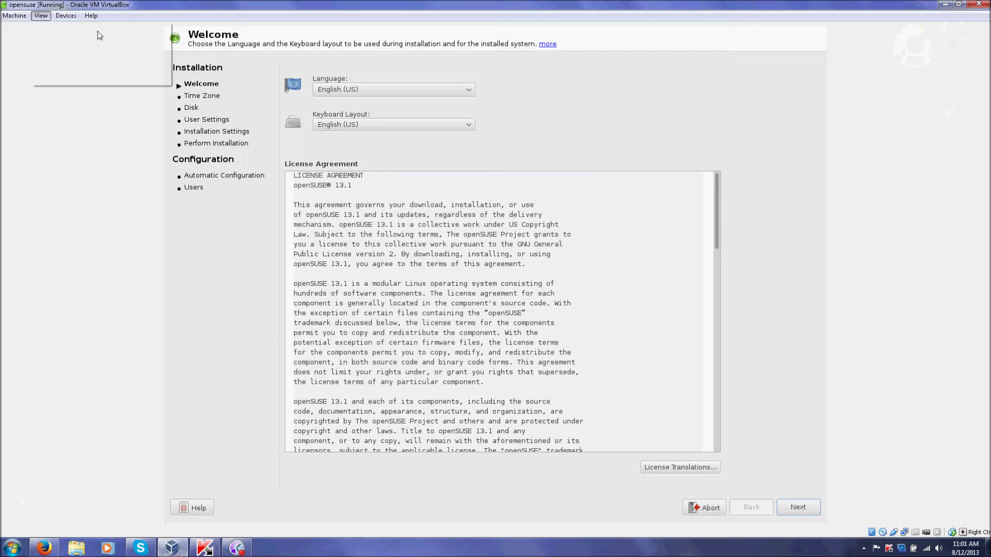
pyautogui.press('Escape')
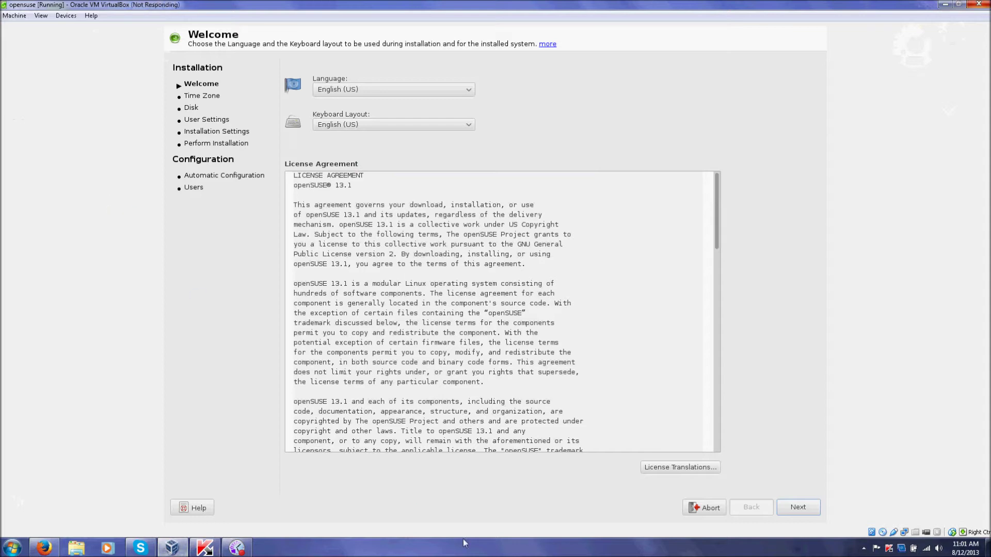
pyautogui.click(471, 482)
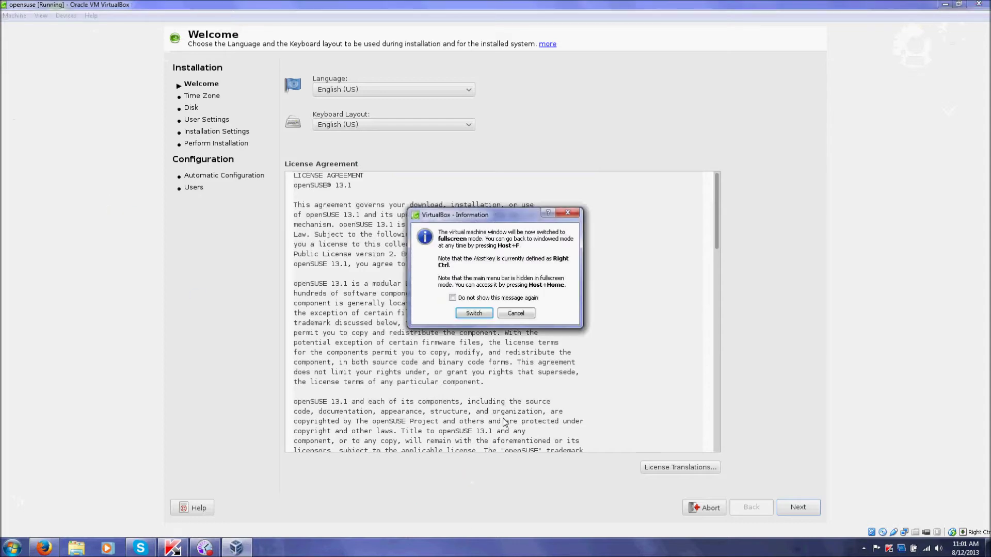
pyautogui.click(474, 314)
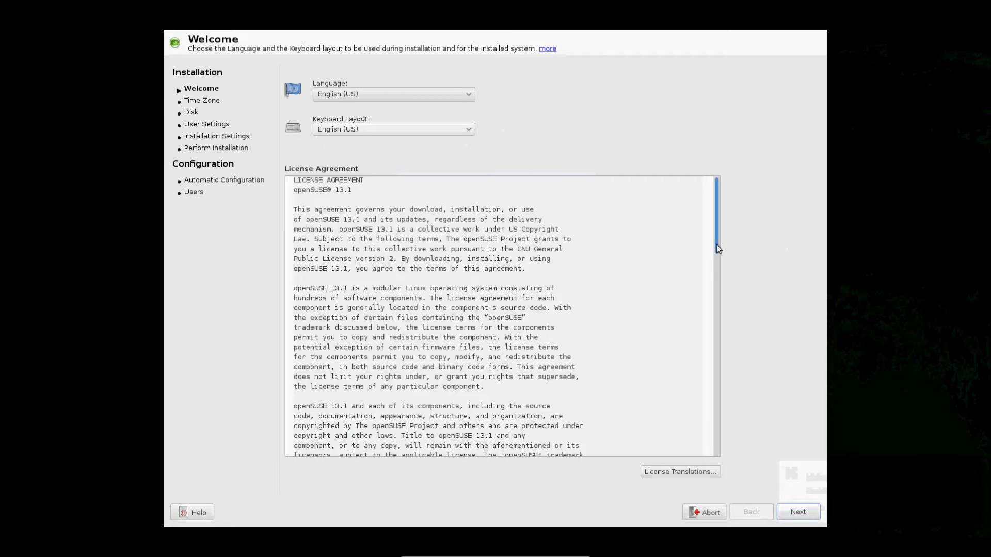
# Scroll through the openSUSE 13.1 license text and continue past the Welcome page with English (US)
pyautogui.scroll(-7, 720, 332)
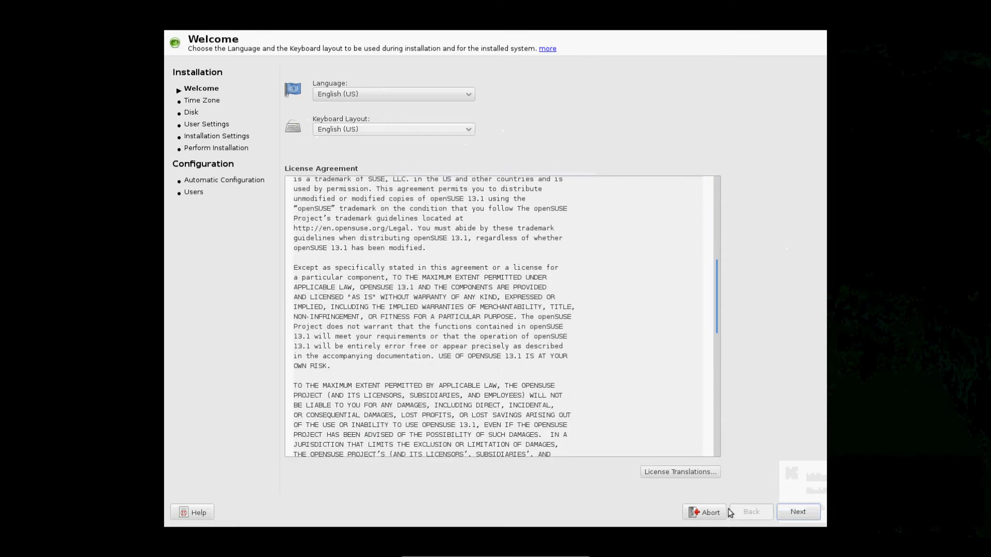
pyautogui.scroll(7, 696, 211)
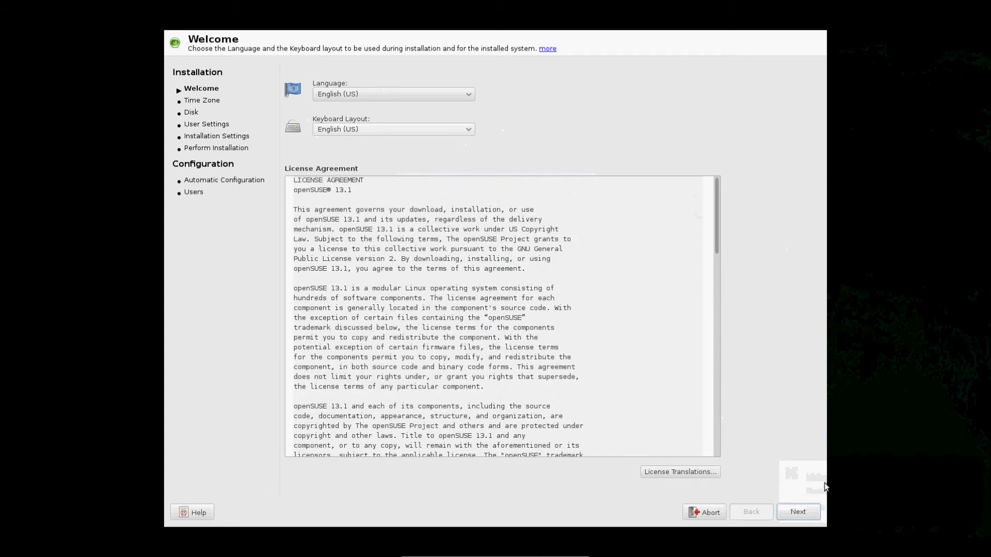
pyautogui.click(799, 513)
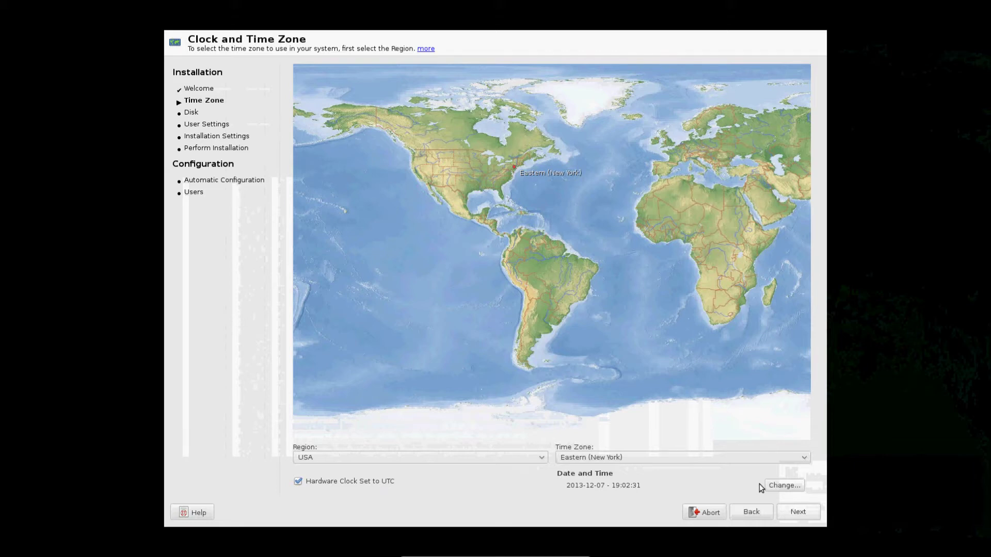
# Set region Australia and time zone New South Wales (Sydney), dismiss the Windows prompt, and continue
pyautogui.click(506, 457)
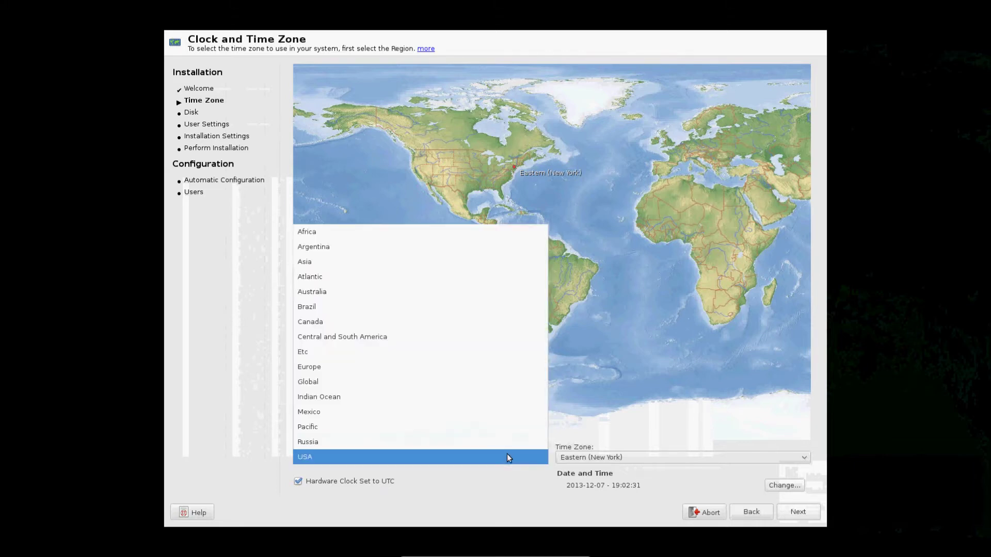
pyautogui.click(420, 290)
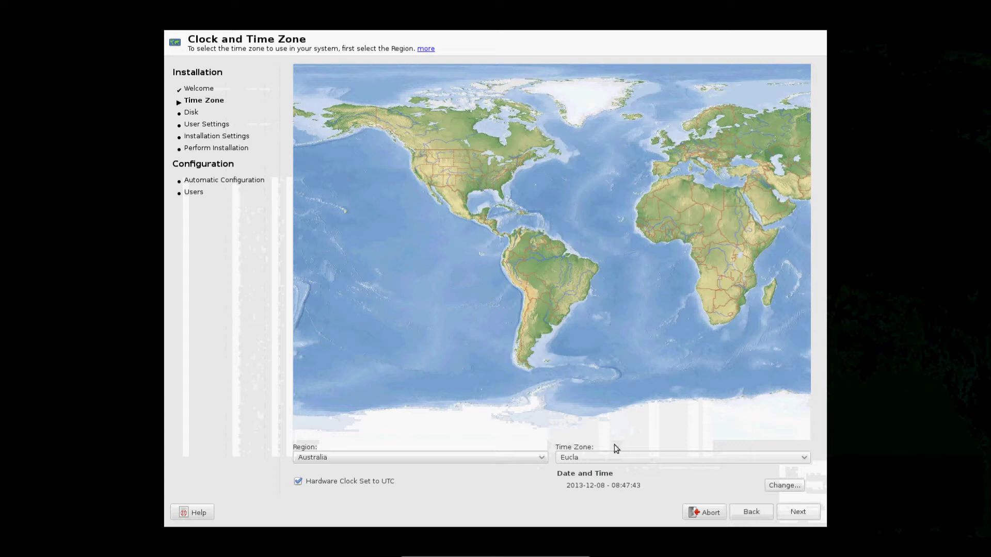
pyautogui.click(614, 457)
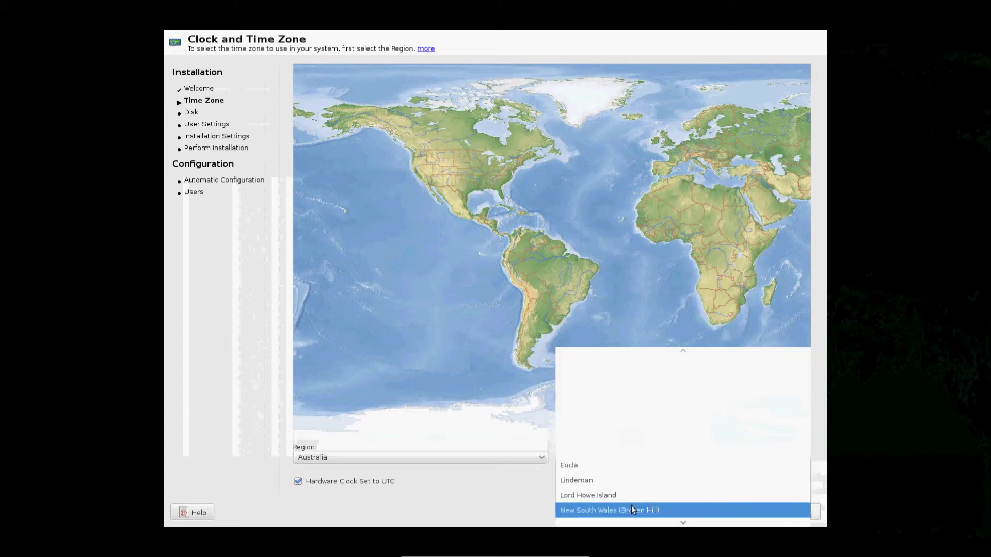
pyautogui.moveTo(638, 525)
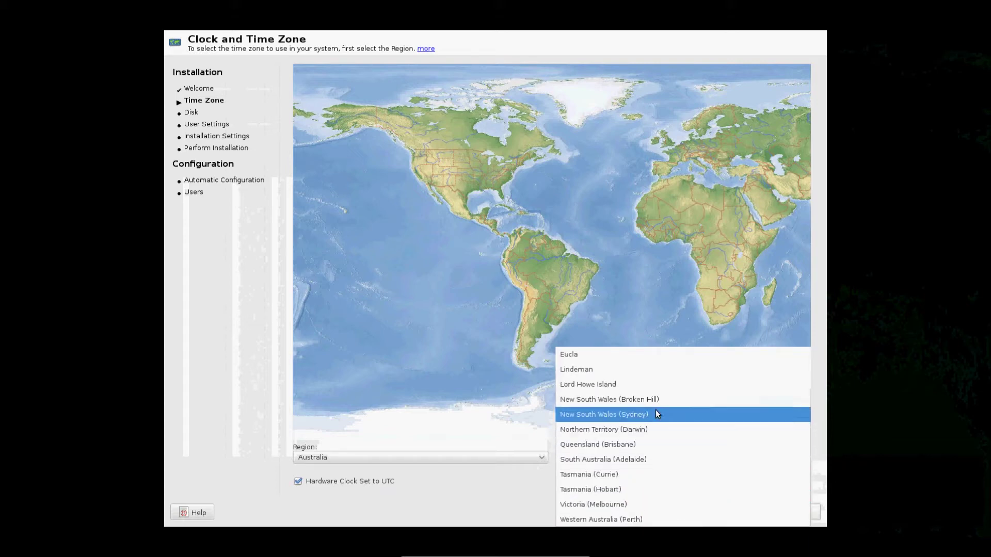
pyautogui.click(655, 416)
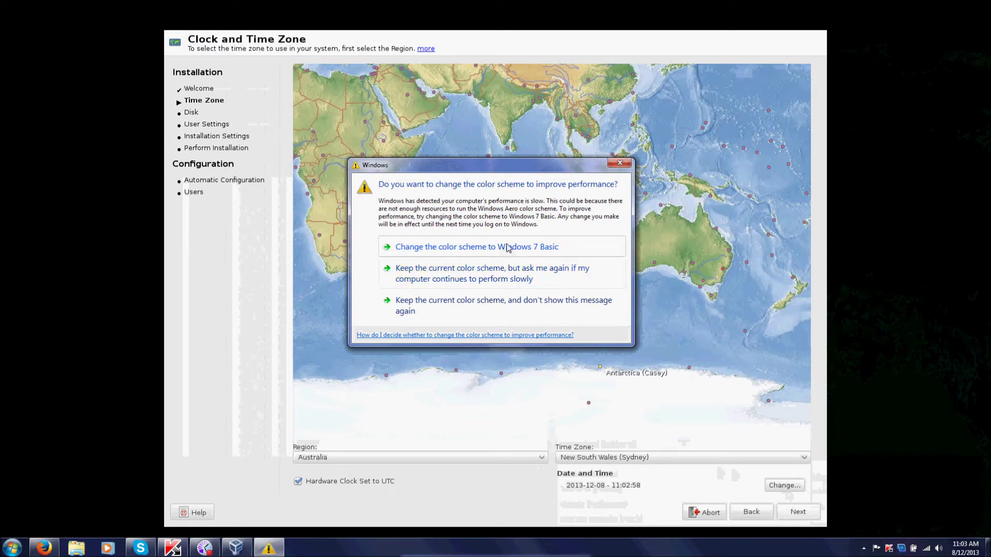
pyautogui.click(548, 306)
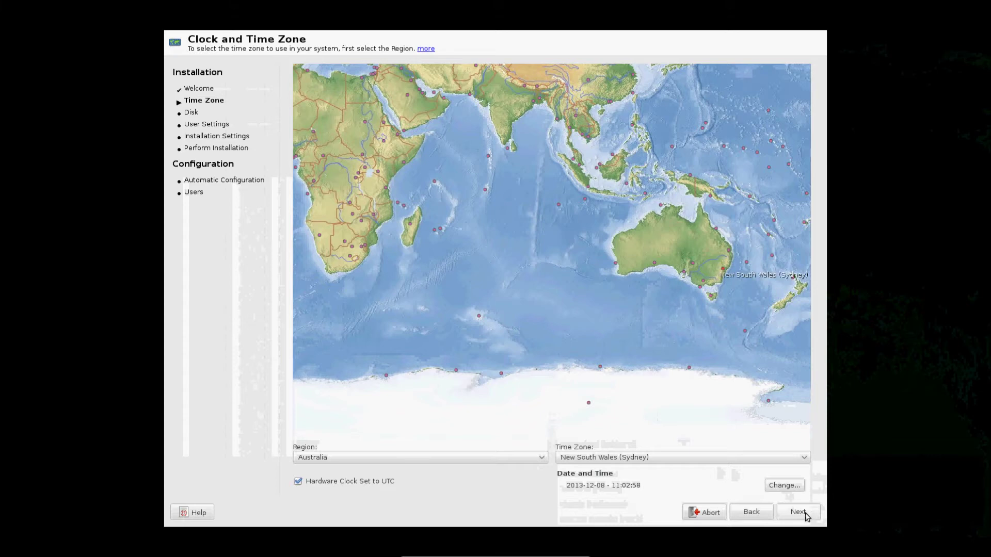
pyautogui.click(805, 513)
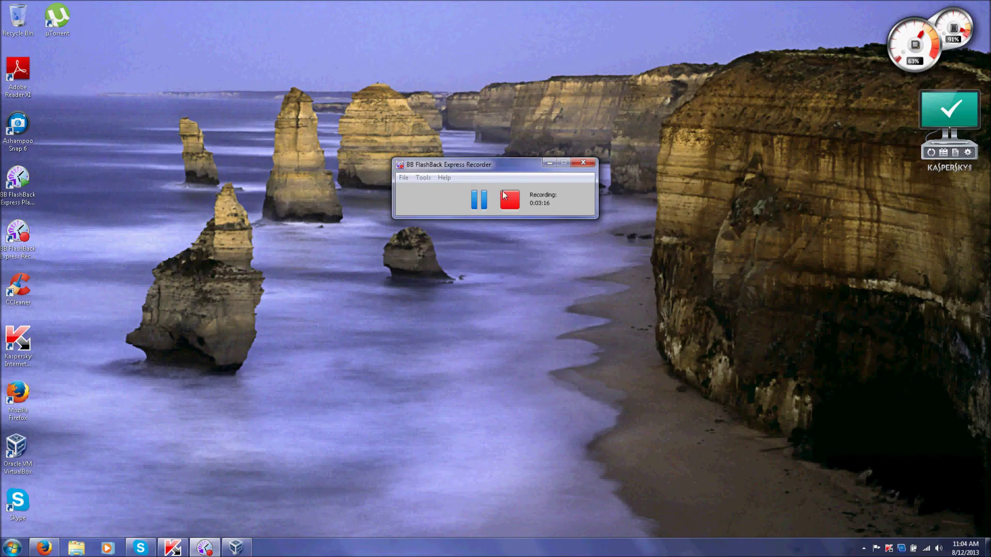
# Return to the fullscreen VM and enter the new user's full name on Create New User
pyautogui.click(481, 207)
pyautogui.click(479, 201)
pyautogui.click(235, 547)
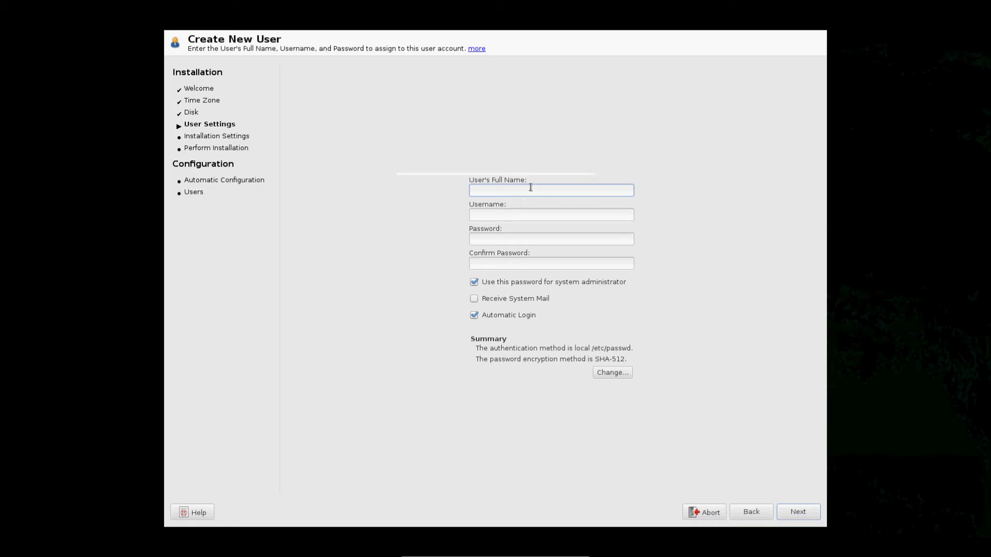
pyautogui.write('James Penhey')
# Enter and confirm the user password, enable system mail, submit, and accept the simple password
pyautogui.click(485, 237)
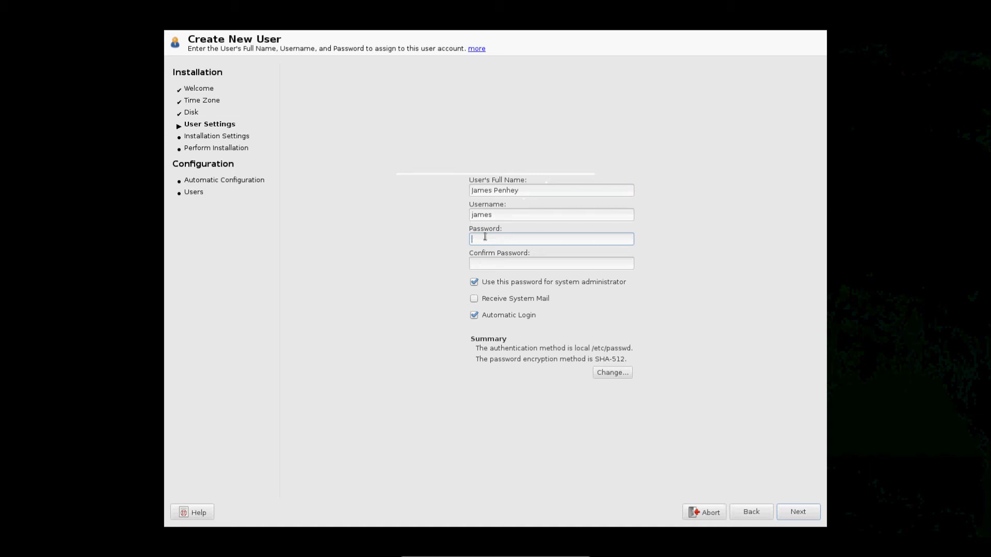
pyautogui.write('*******')
pyautogui.press('Tab')
pyautogui.write('*******')
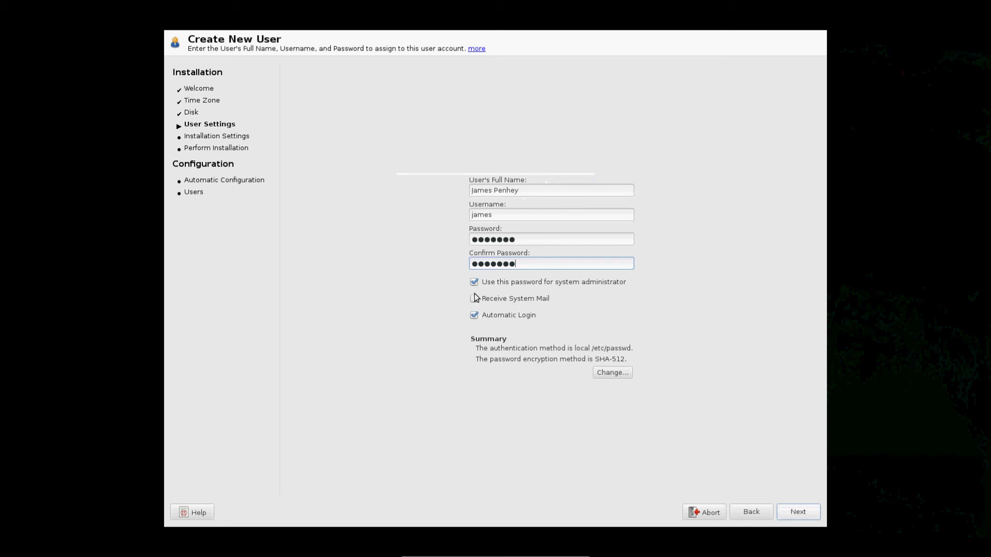
pyautogui.click(474, 301)
pyautogui.click(803, 509)
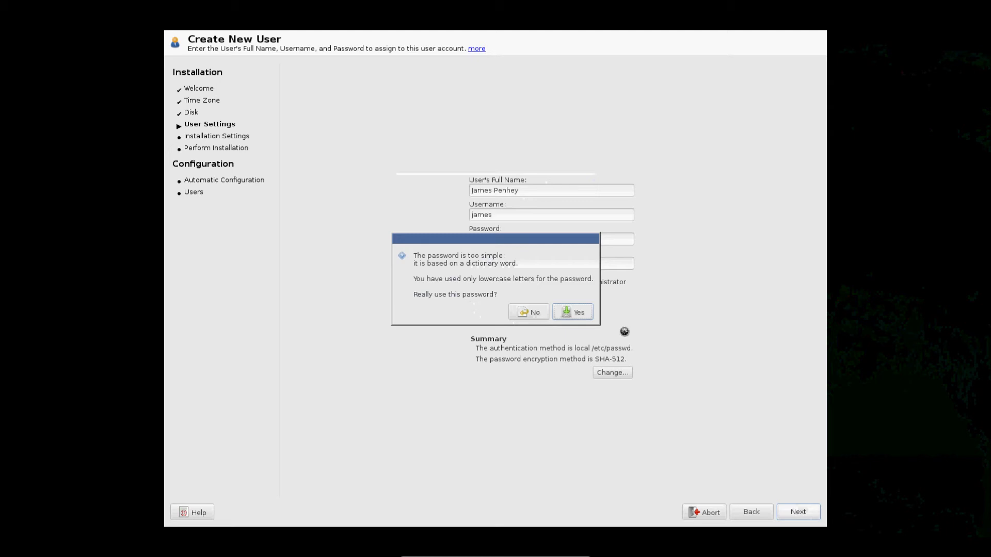
pyautogui.click(572, 312)
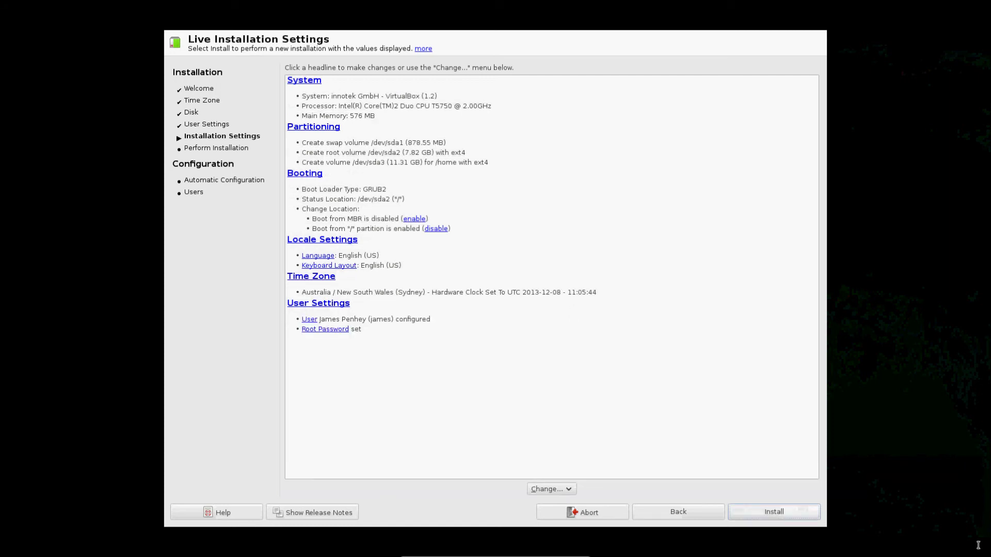
# Start the openSUSE installation from the settings summary and confirm it in the dialog
pyautogui.click(753, 513)
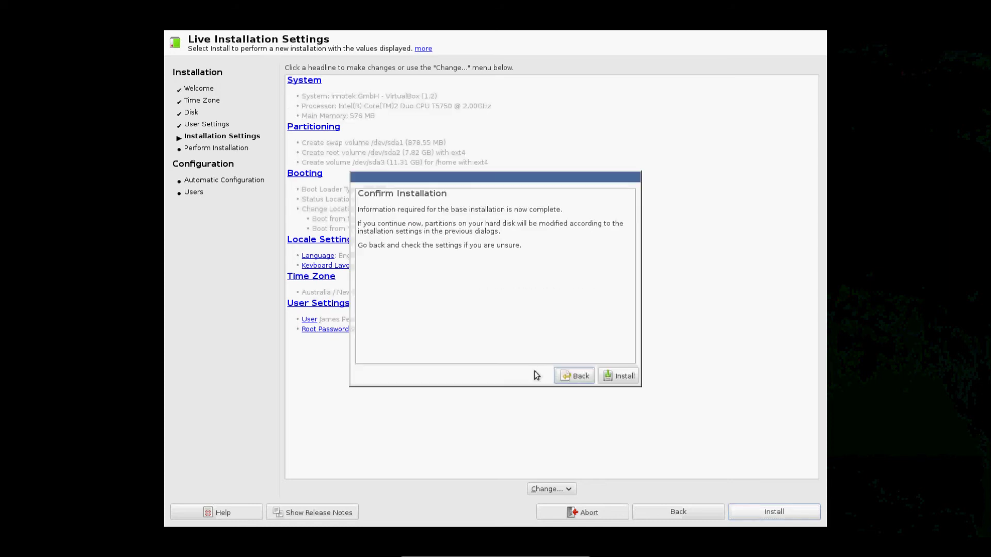
pyautogui.click(610, 376)
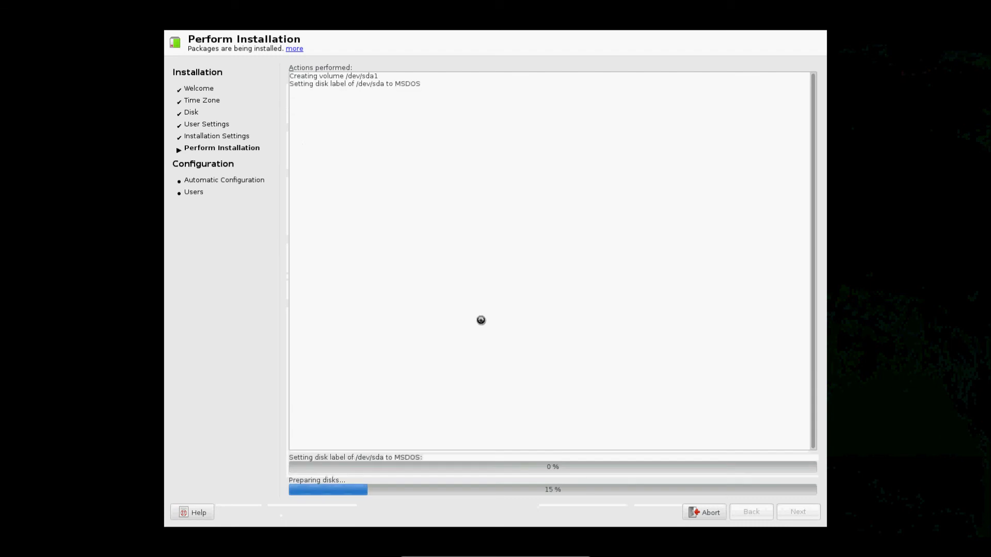
# Leave the fullscreen VM via the mini toolbar to show the Windows host desktop
pyautogui.moveTo(550, 554)
pyautogui.click(559, 552)
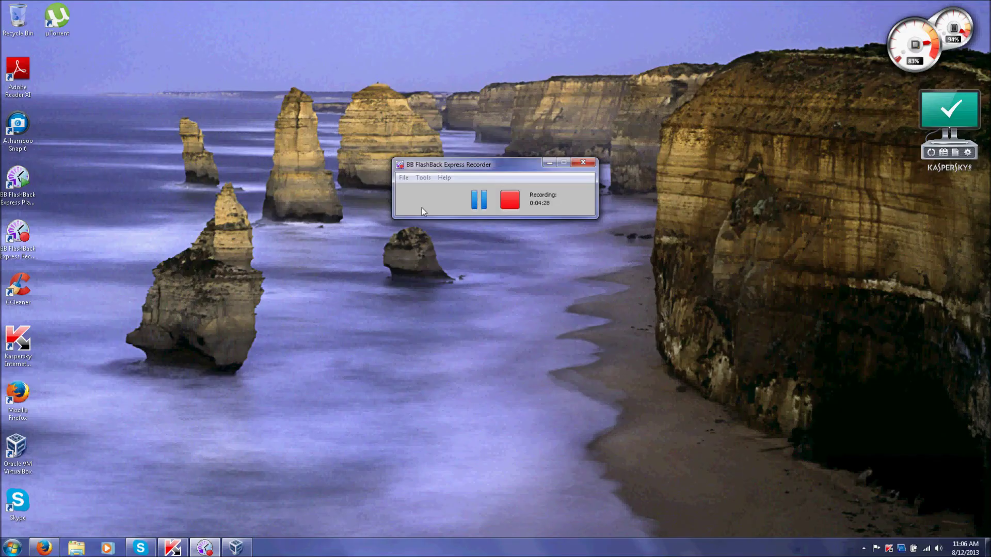